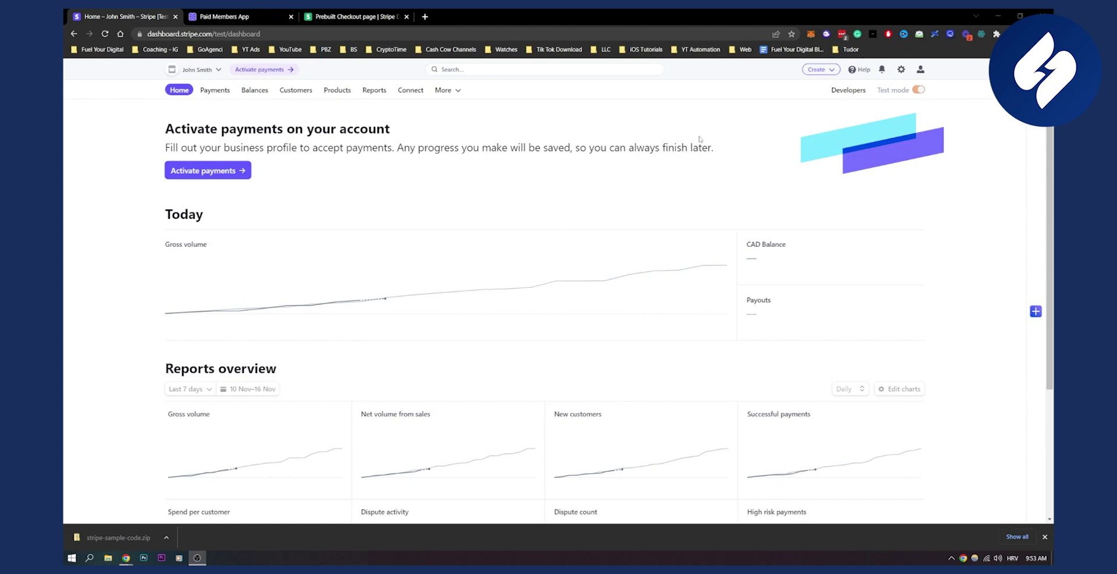
Step: Start creating a payment link and review its type options, keeping Products or subscriptions
{"action": "left_click", "coordinate": [824, 71]}
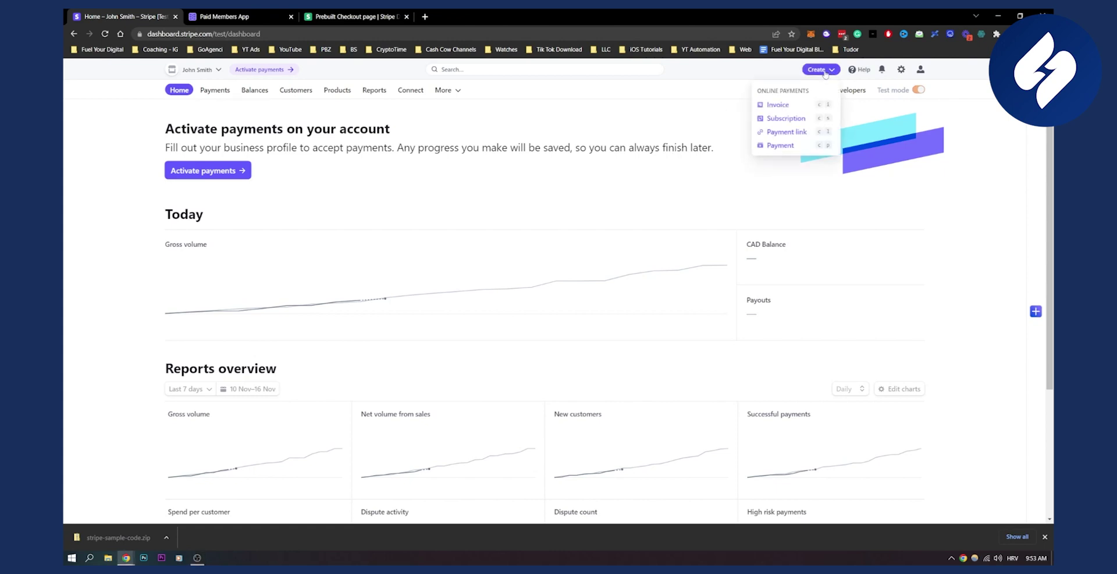
{"action": "left_click", "coordinate": [787, 133]}
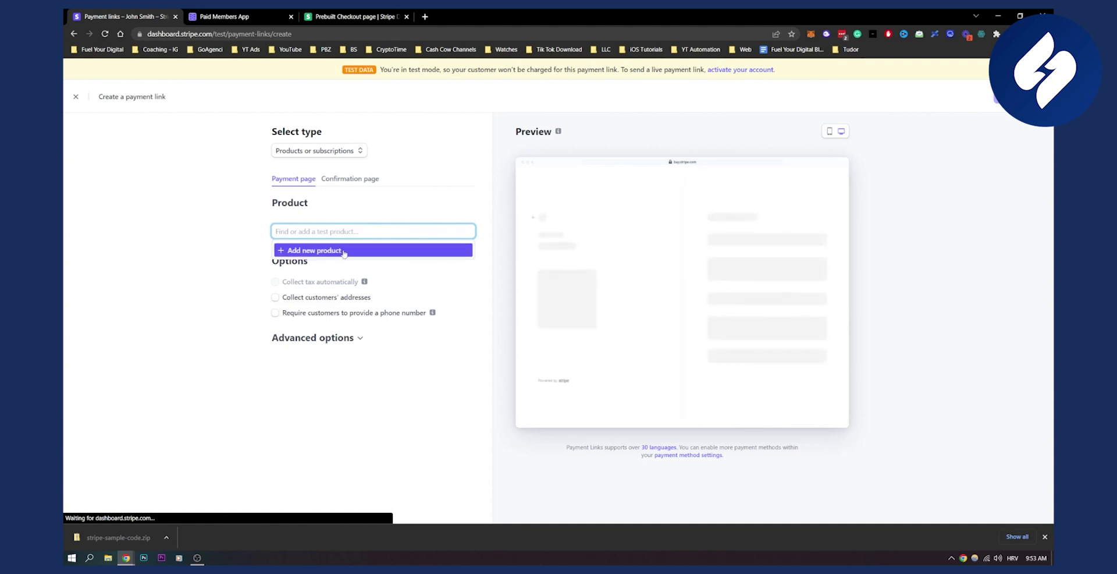
{"action": "left_click", "coordinate": [332, 152]}
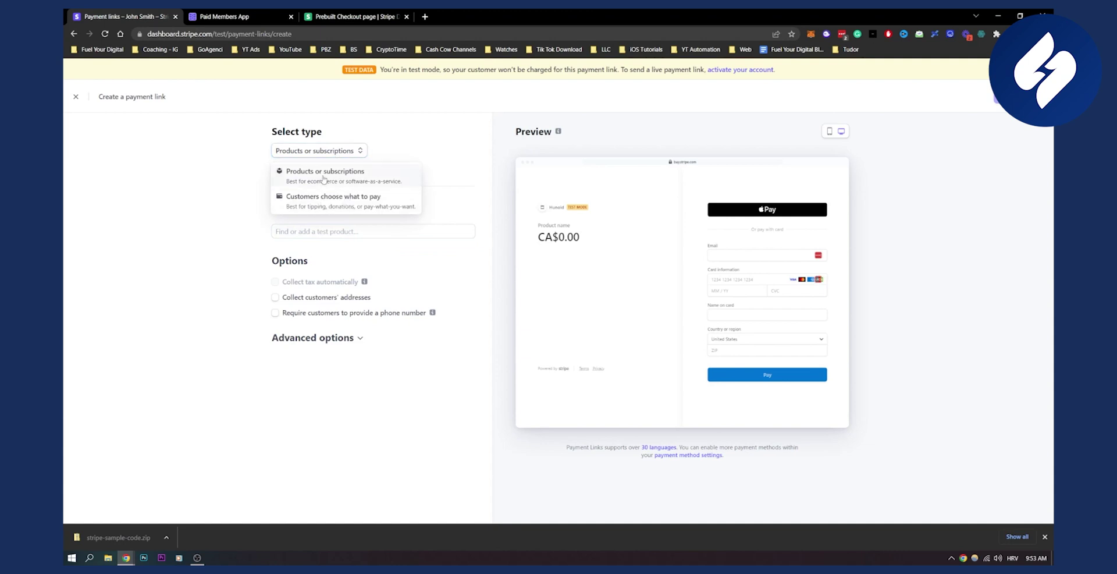
{"action": "left_click", "coordinate": [333, 153]}
Step: Examine the recurring pricing and billing period choices in the new product form, and discard the product
{"action": "left_click", "coordinate": [317, 231]}
{"action": "left_click", "coordinate": [318, 250]}
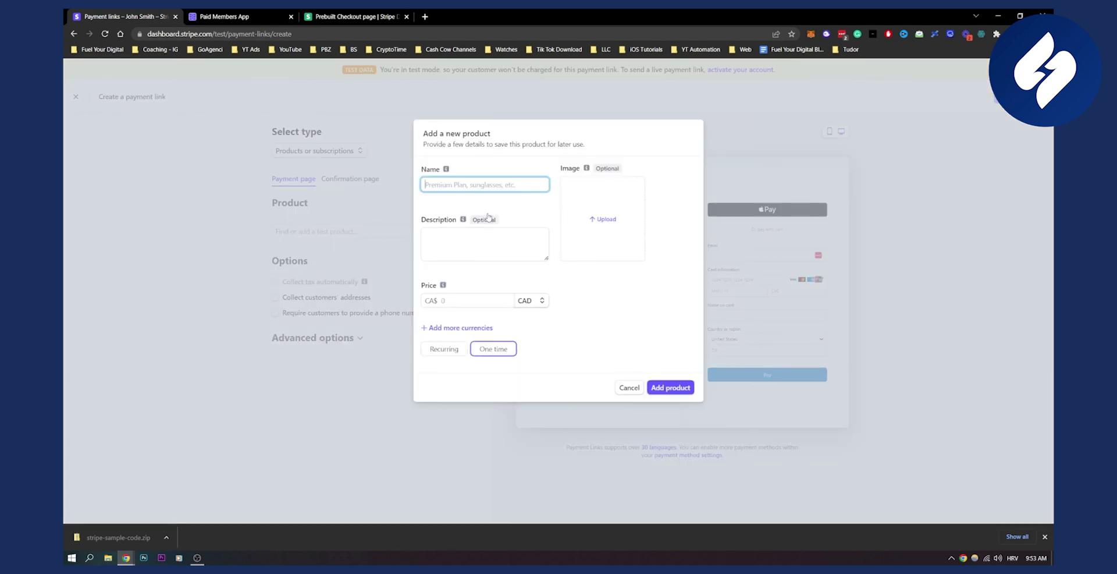
{"action": "left_click", "coordinate": [445, 352]}
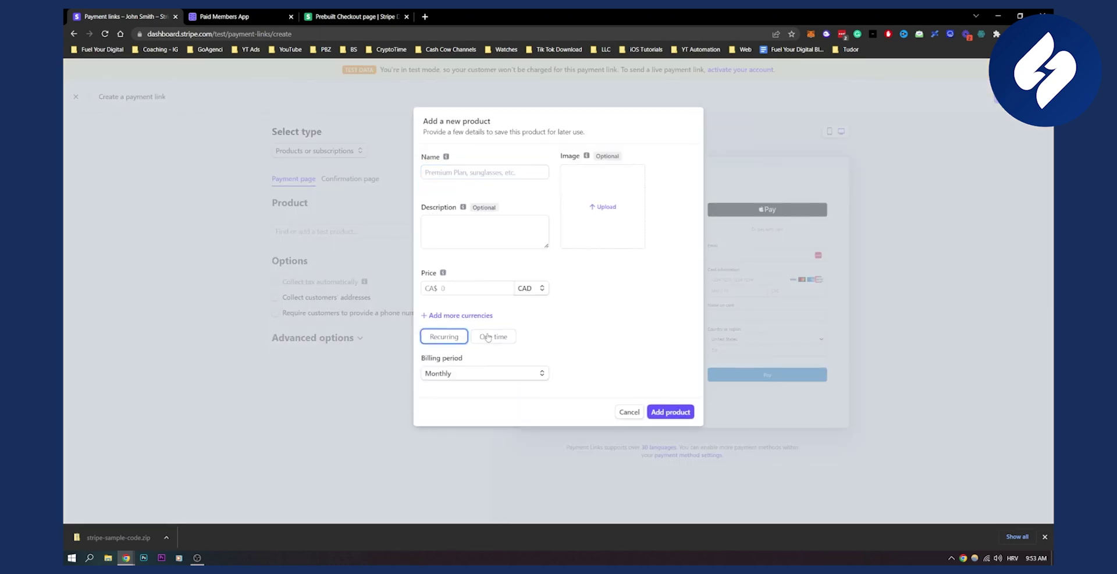
{"action": "left_click", "coordinate": [472, 376]}
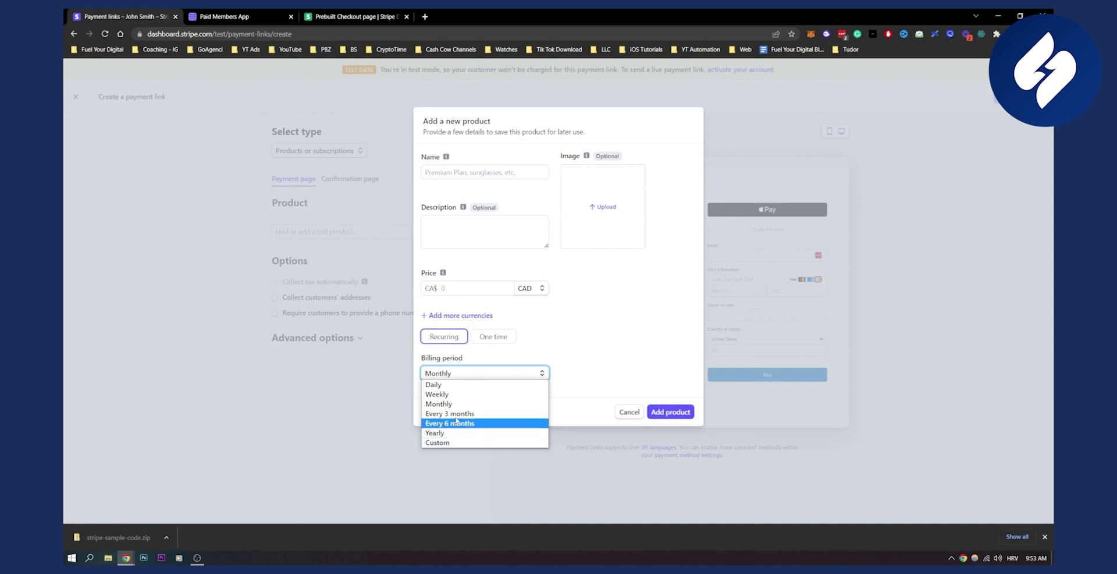
{"action": "left_click", "coordinate": [644, 343]}
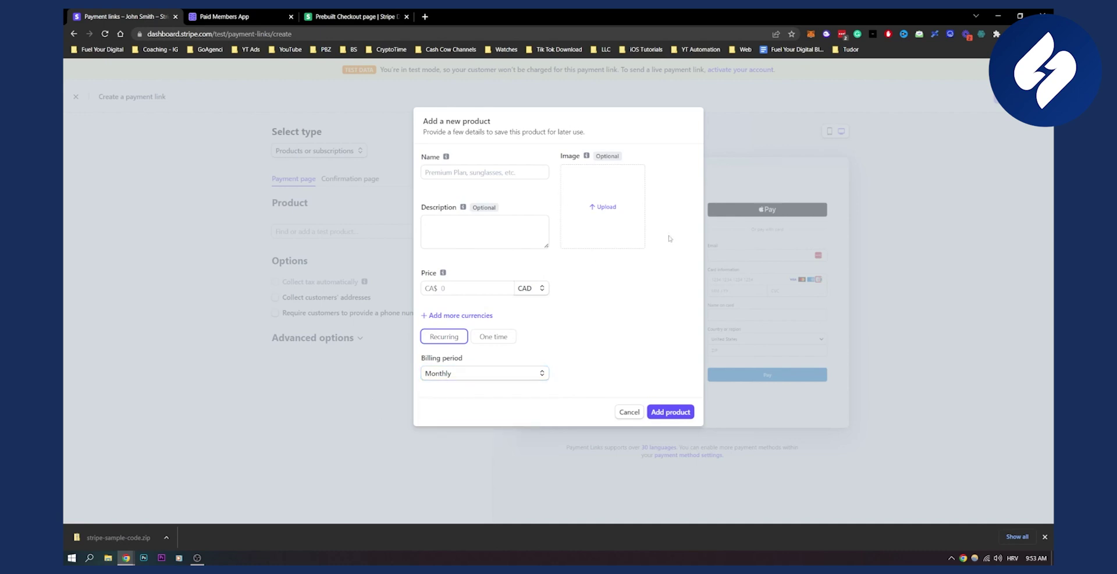
{"action": "left_click", "coordinate": [628, 412]}
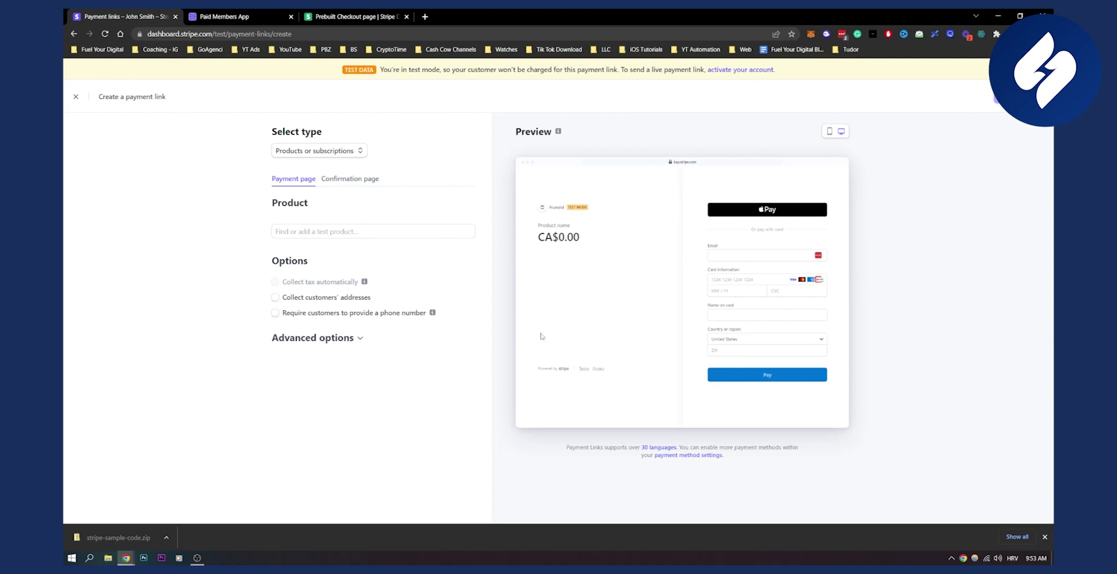
Step: Compare the mobile and desktop previews of the payment page and review the confirmation page settings
{"action": "left_click", "coordinate": [830, 131]}
{"action": "scroll", "coordinate": [710, 373], "scroll_direction": "down", "scroll_amount": 3}
{"action": "scroll", "coordinate": [703, 361], "scroll_direction": "up", "scroll_amount": 3}
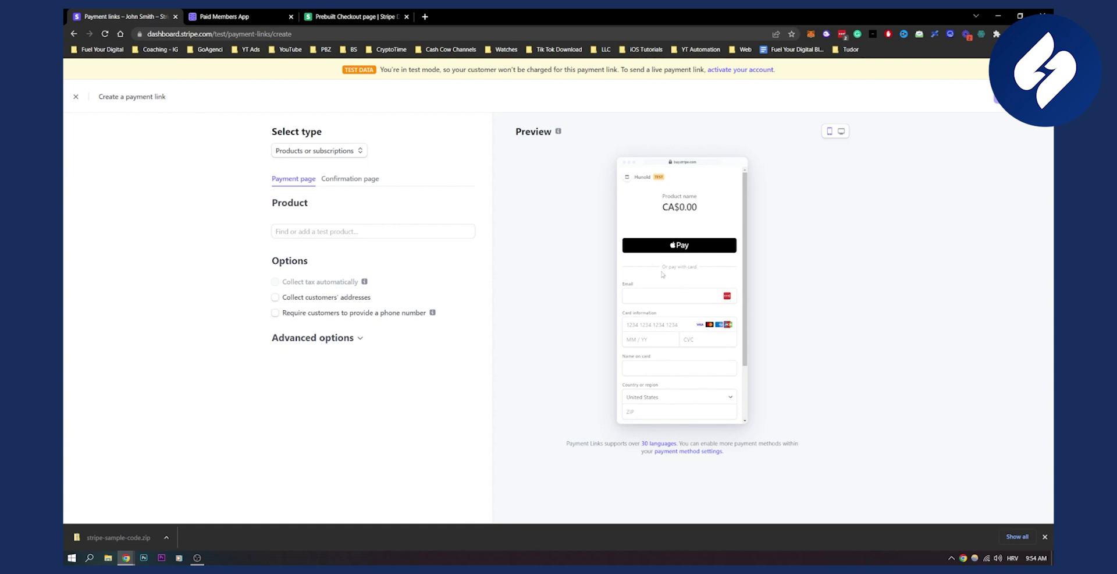
{"action": "left_click", "coordinate": [841, 131]}
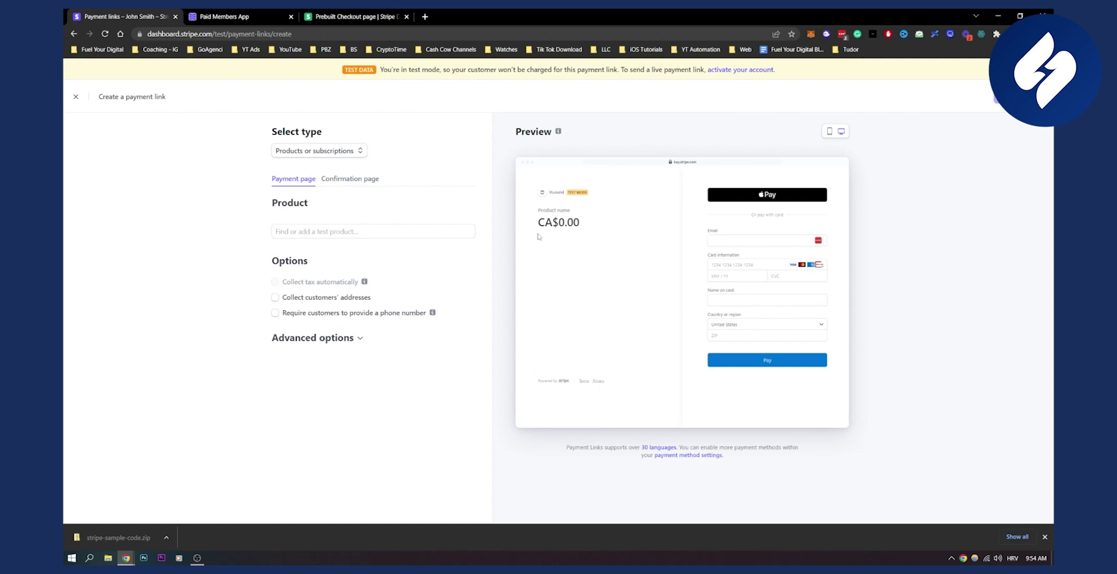
{"action": "left_click", "coordinate": [829, 133]}
{"action": "left_click", "coordinate": [842, 132]}
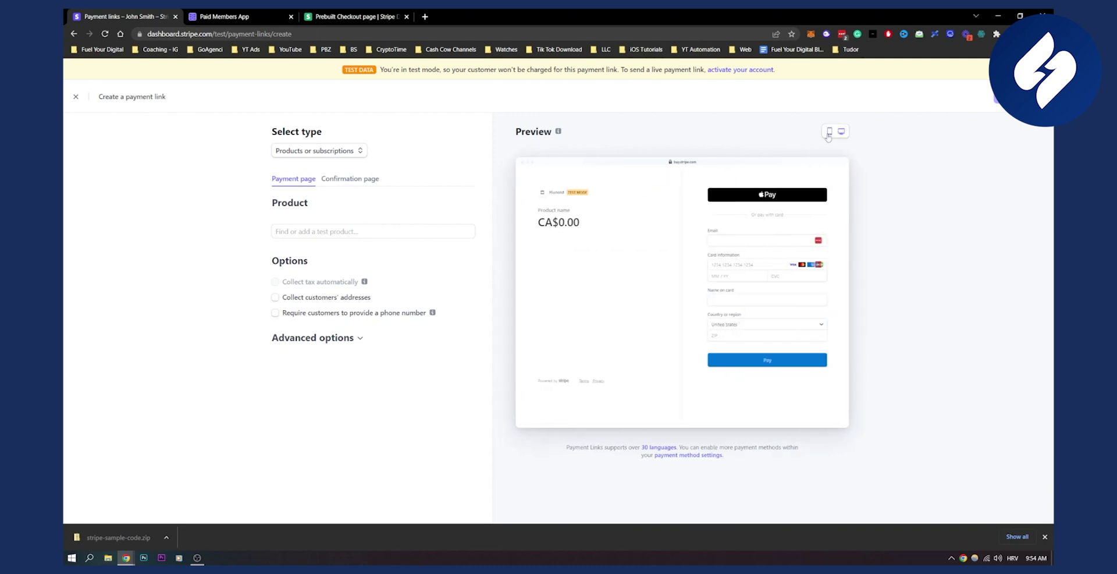
{"action": "left_click", "coordinate": [348, 179]}
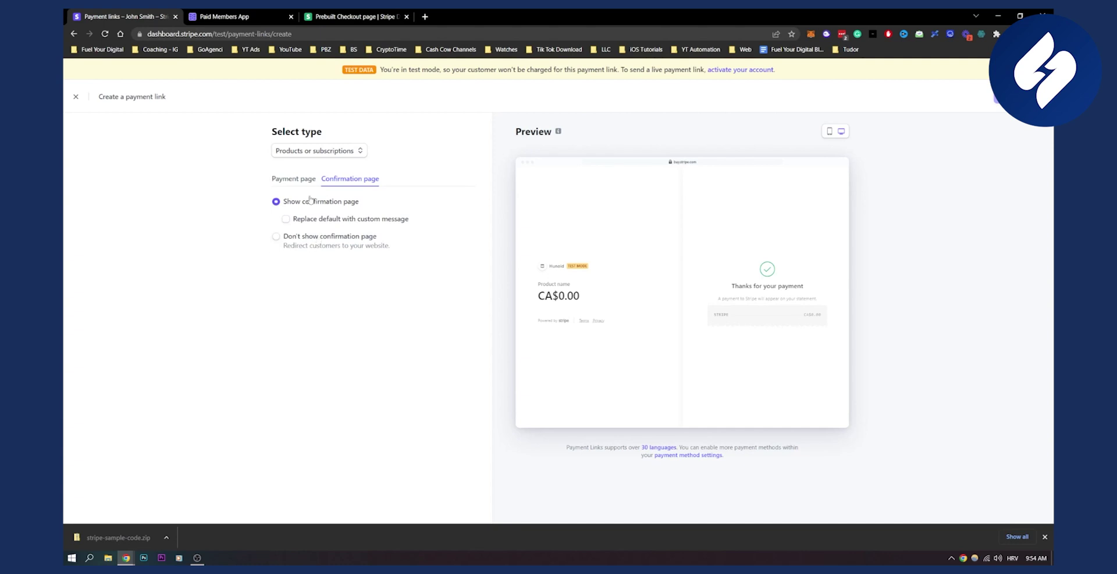
{"action": "left_click", "coordinate": [294, 183]}
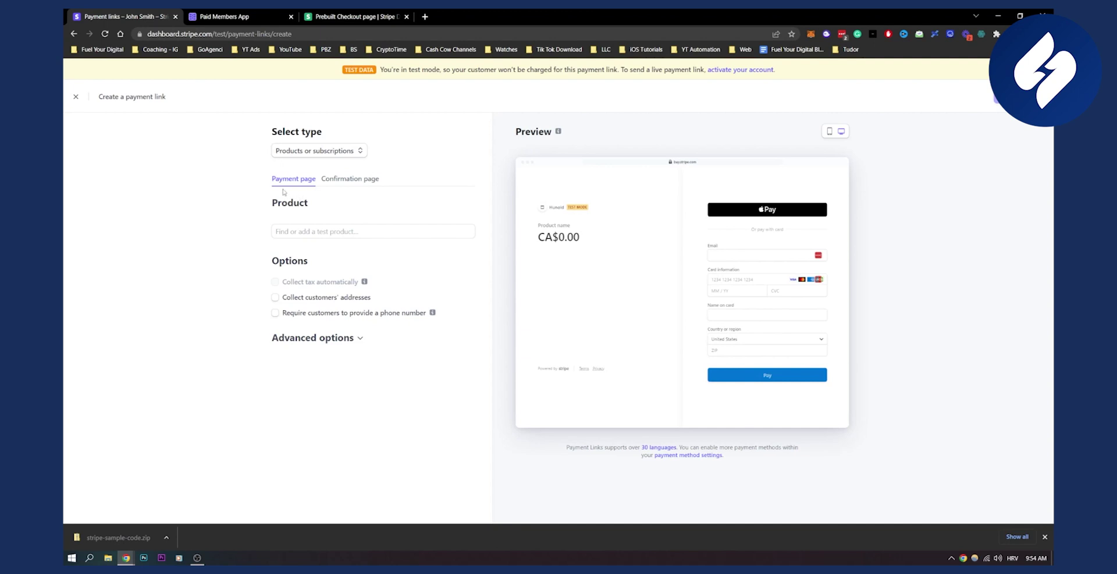
Step: Look through the Prebuilt Checkout page quickstart in the Stripe docs, including its server setup and sample code
{"action": "left_click", "coordinate": [365, 22]}
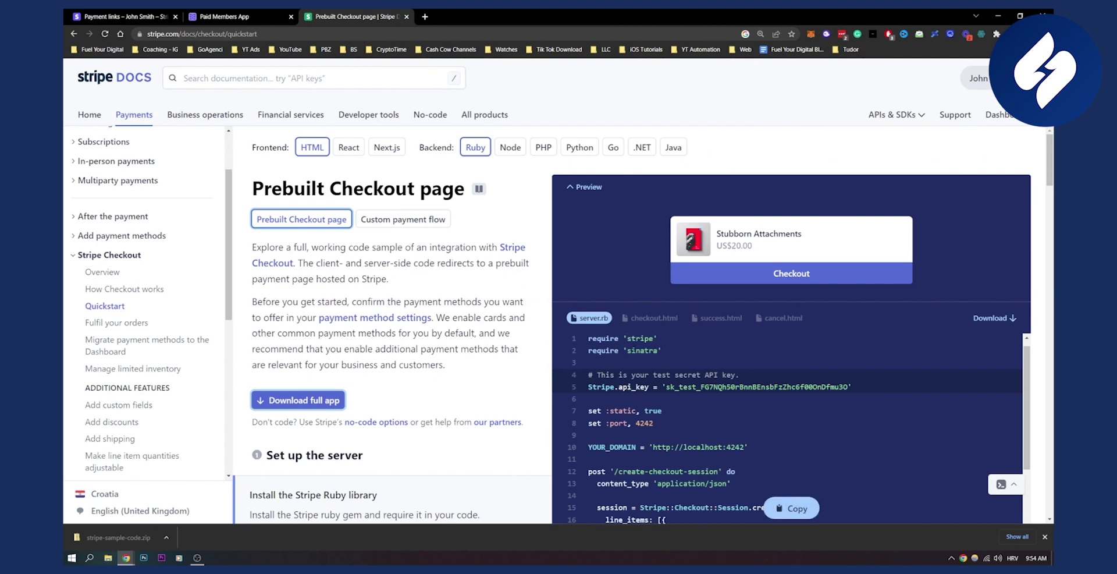
{"action": "scroll", "coordinate": [791, 501], "scroll_direction": "down", "scroll_amount": 1}
{"action": "scroll", "coordinate": [688, 377], "scroll_direction": "down", "scroll_amount": 5}
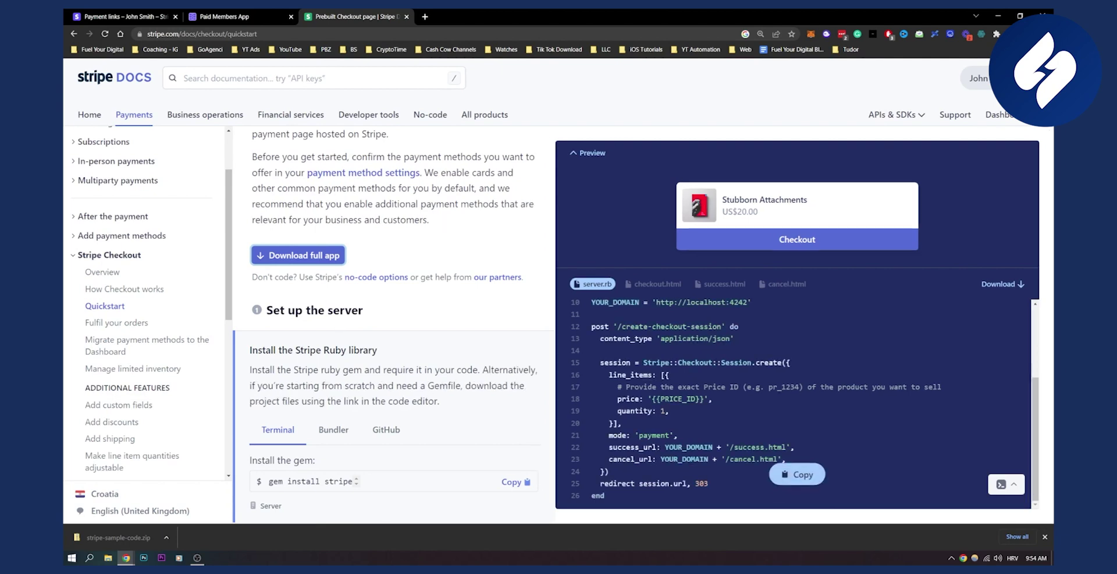
{"action": "scroll", "coordinate": [786, 425], "scroll_direction": "up", "scroll_amount": 3}
{"action": "scroll", "coordinate": [786, 425], "scroll_direction": "down", "scroll_amount": 3}
{"action": "scroll", "coordinate": [786, 424], "scroll_direction": "up", "scroll_amount": 3}
{"action": "scroll", "coordinate": [658, 287], "scroll_direction": "up", "scroll_amount": 3}
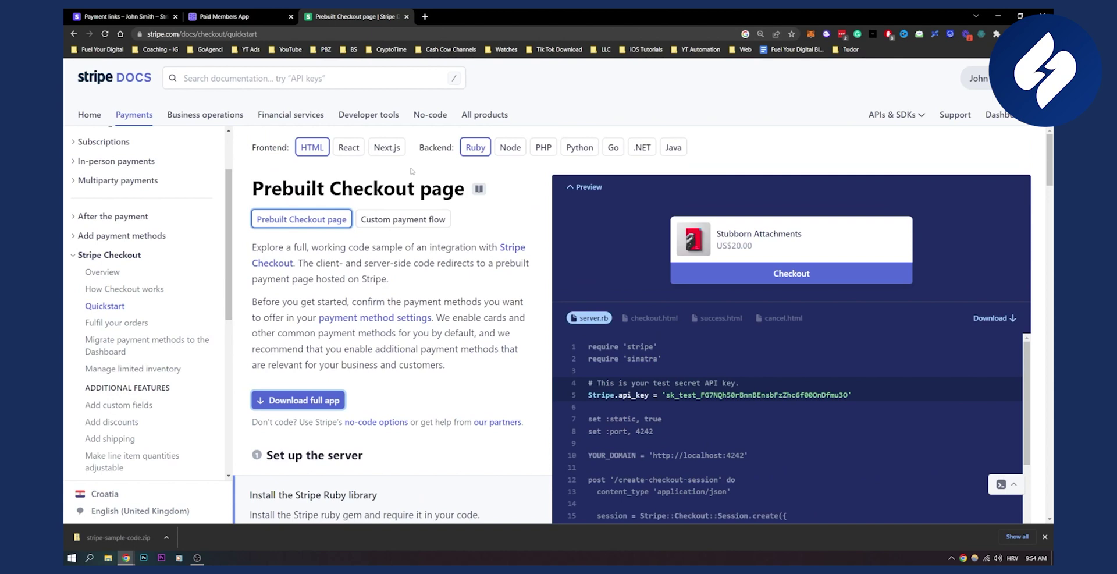
Step: Browse the Paid Members App site down to Stripe Checkout and examine its live demo checkout page
{"action": "left_click", "coordinate": [258, 12]}
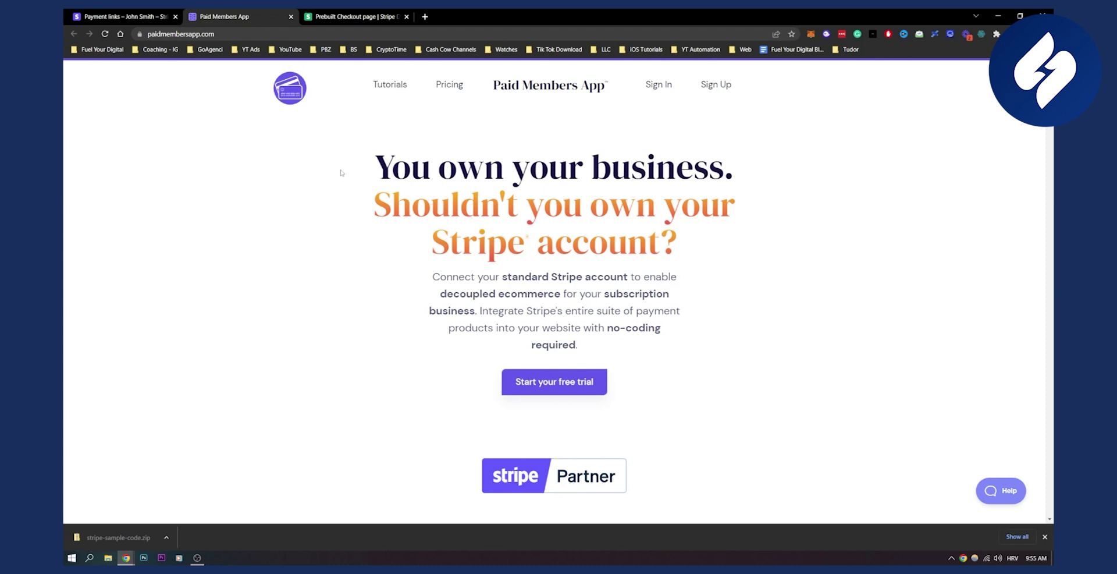
{"action": "left_click", "coordinate": [355, 16]}
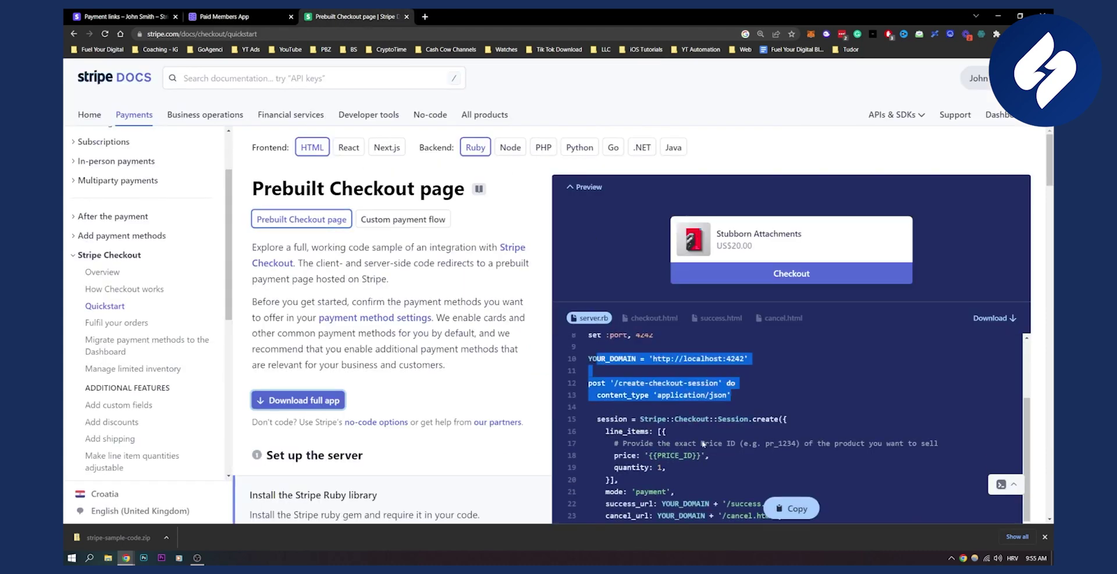
{"action": "left_click", "coordinate": [263, 15]}
{"action": "scroll", "coordinate": [424, 304], "scroll_direction": "down", "scroll_amount": 4}
{"action": "scroll", "coordinate": [431, 334], "scroll_direction": "down", "scroll_amount": 3}
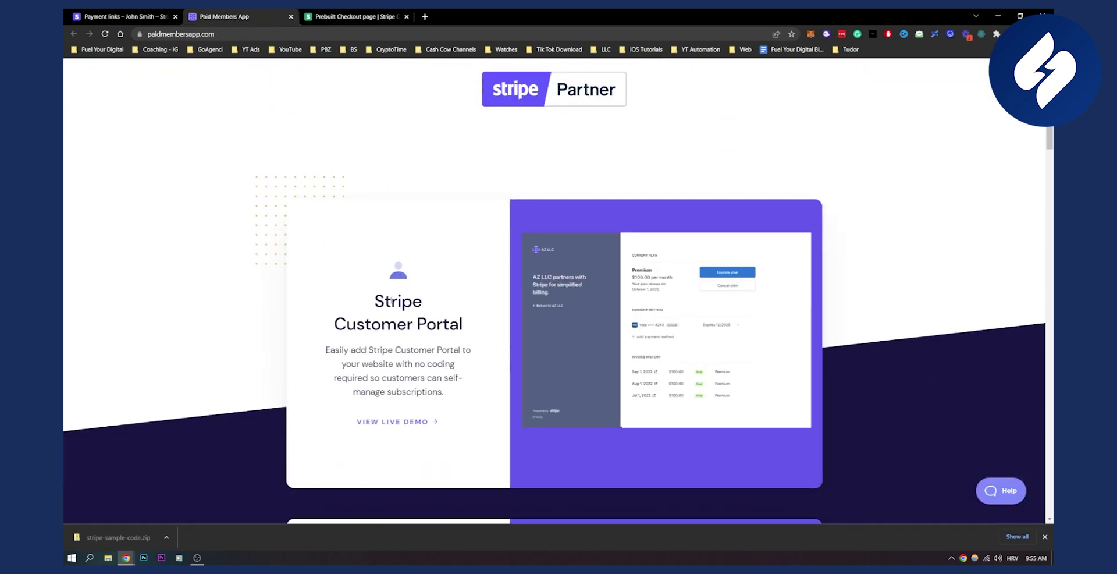
{"action": "scroll", "coordinate": [477, 331], "scroll_direction": "down", "scroll_amount": 3}
{"action": "scroll", "coordinate": [424, 283], "scroll_direction": "down", "scroll_amount": 3}
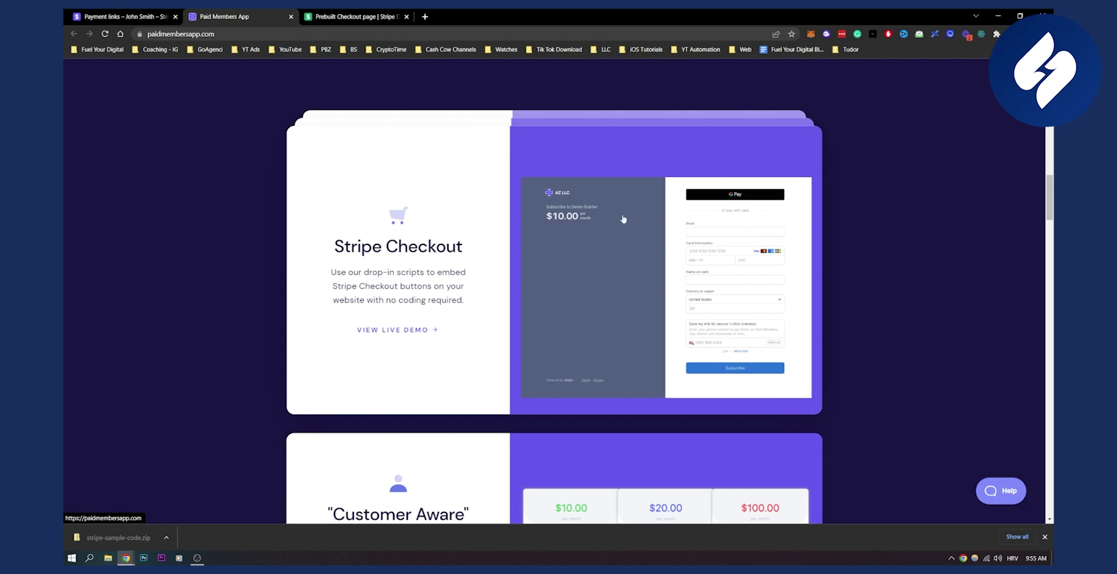
{"action": "left_click", "coordinate": [383, 330]}
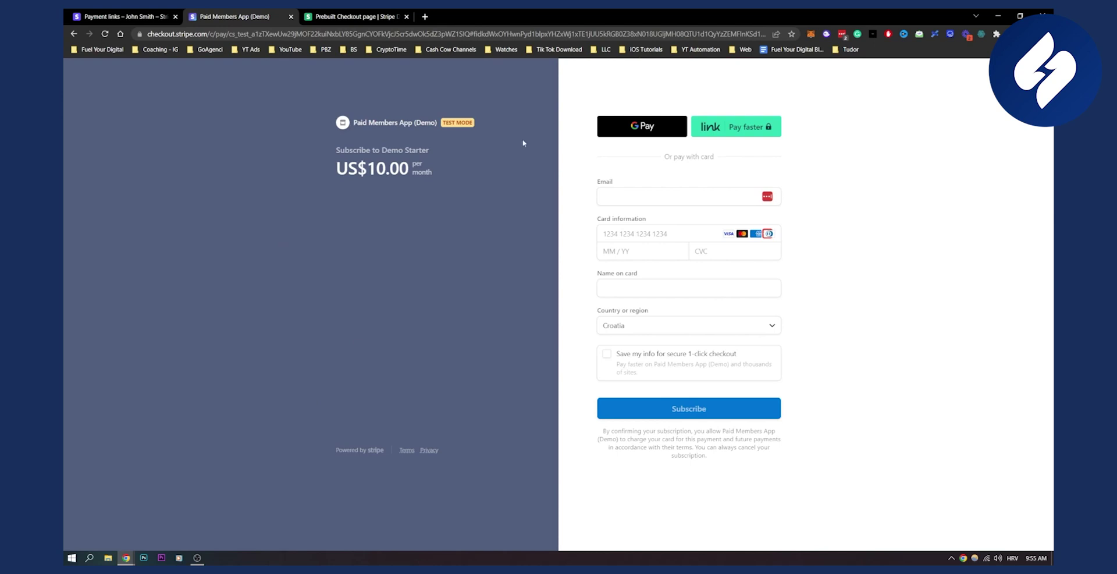
{"action": "left_click", "coordinate": [74, 33]}
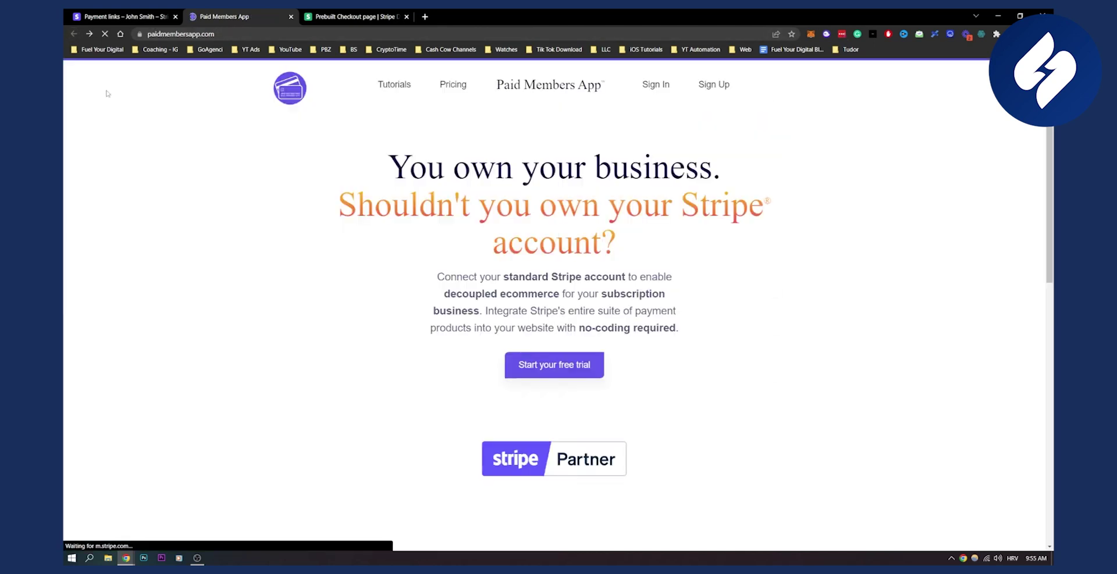
Step: Read the Paid Members App home page sections on setting up payments and connecting a Stripe account
{"action": "scroll", "coordinate": [386, 355], "scroll_direction": "down", "scroll_amount": 8}
{"action": "scroll", "coordinate": [272, 351], "scroll_direction": "down", "scroll_amount": 7}
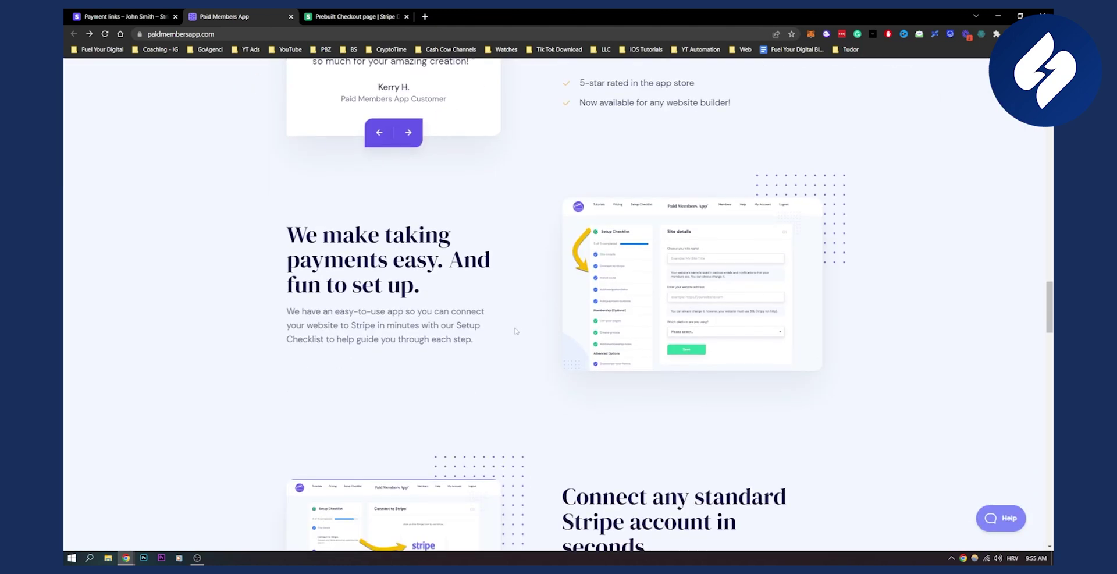
{"action": "scroll", "coordinate": [515, 331], "scroll_direction": "up", "scroll_amount": 6}
{"action": "scroll", "coordinate": [220, 317], "scroll_direction": "down", "scroll_amount": 5}
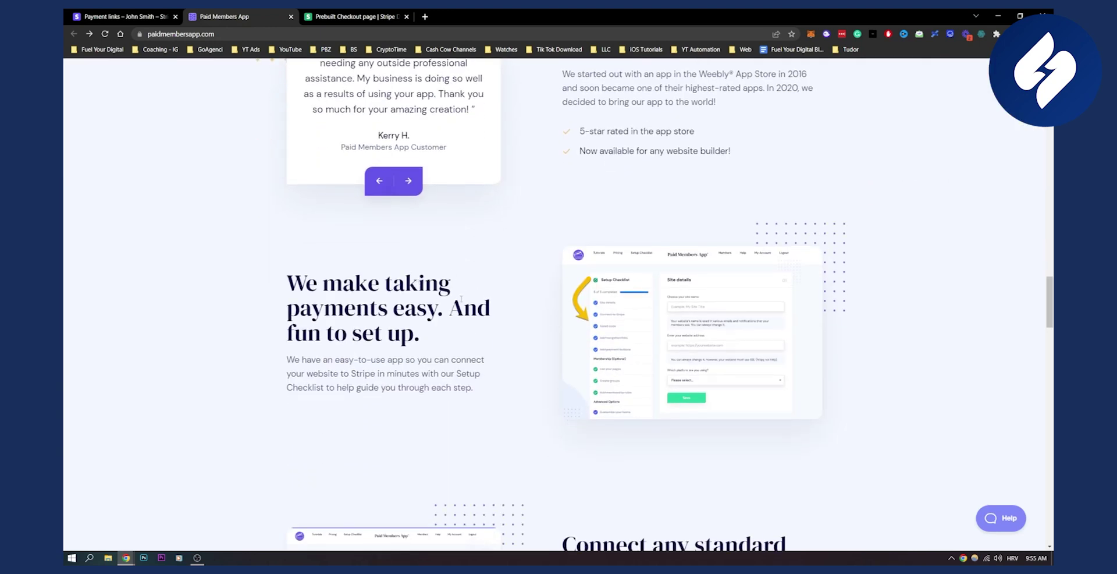
{"action": "scroll", "coordinate": [512, 354], "scroll_direction": "down", "scroll_amount": 3}
{"action": "scroll", "coordinate": [893, 379], "scroll_direction": "up", "scroll_amount": 12}
{"action": "scroll", "coordinate": [912, 334], "scroll_direction": "up", "scroll_amount": 15}
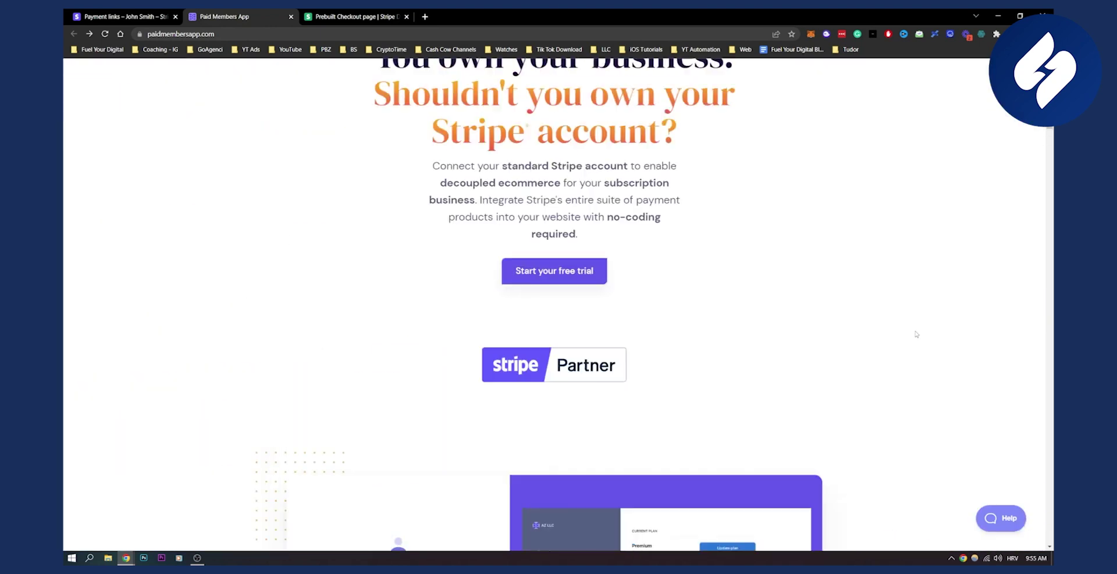